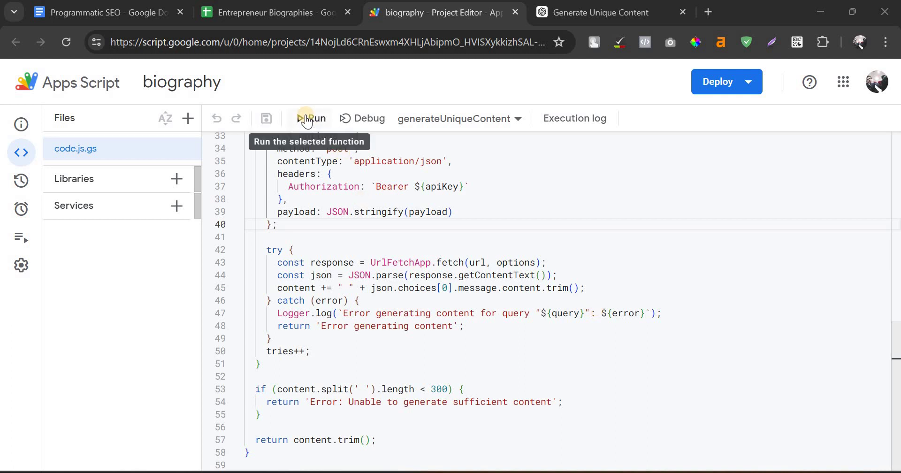
# Step: Run generateUniqueContent and check the Entrepreneur Biographies sheet for its output while watching the execution log
pyautogui.click(307, 118)
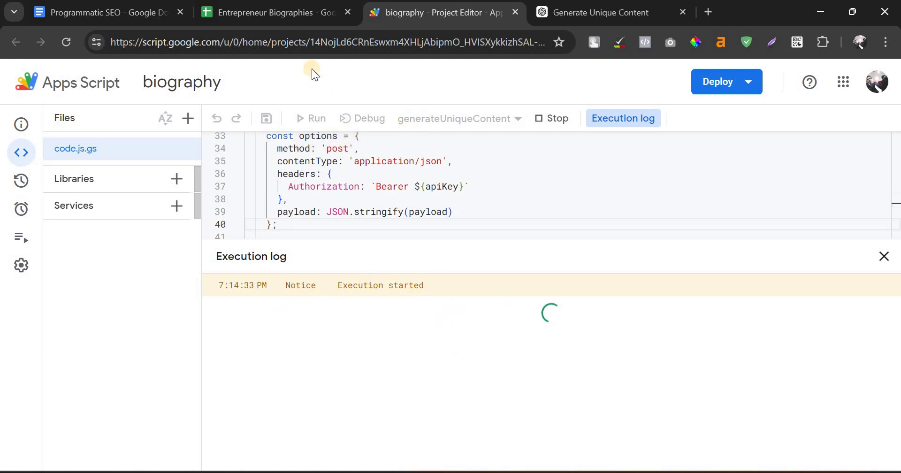
pyautogui.click(291, 19)
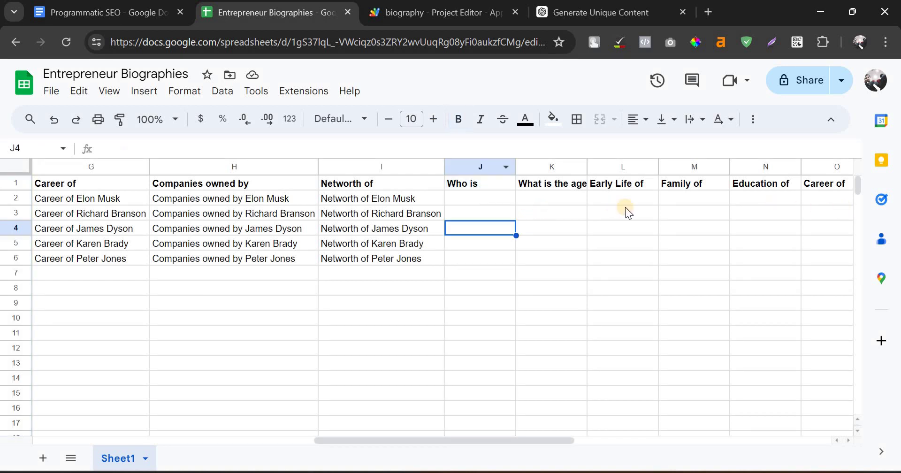
pyautogui.click(463, 13)
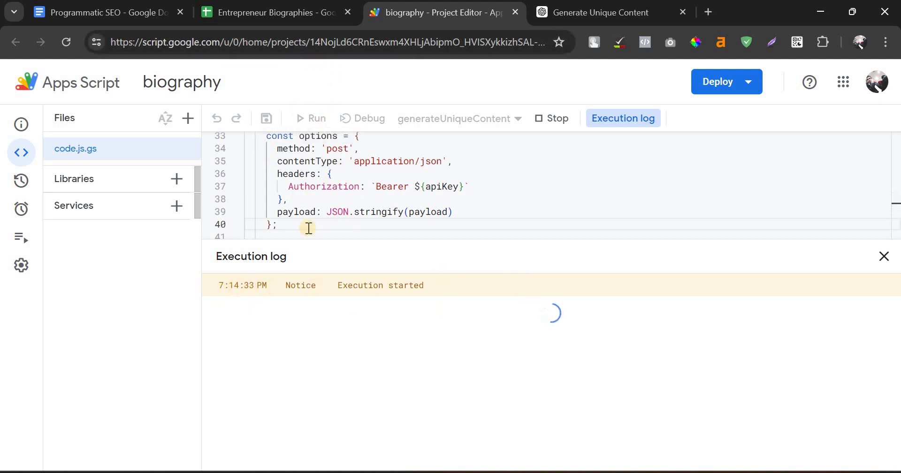
pyautogui.click(293, 18)
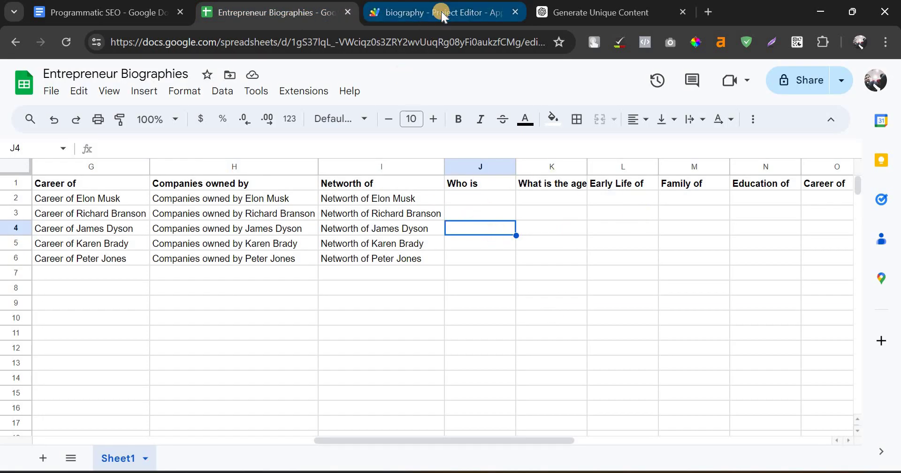
pyautogui.click(441, 11)
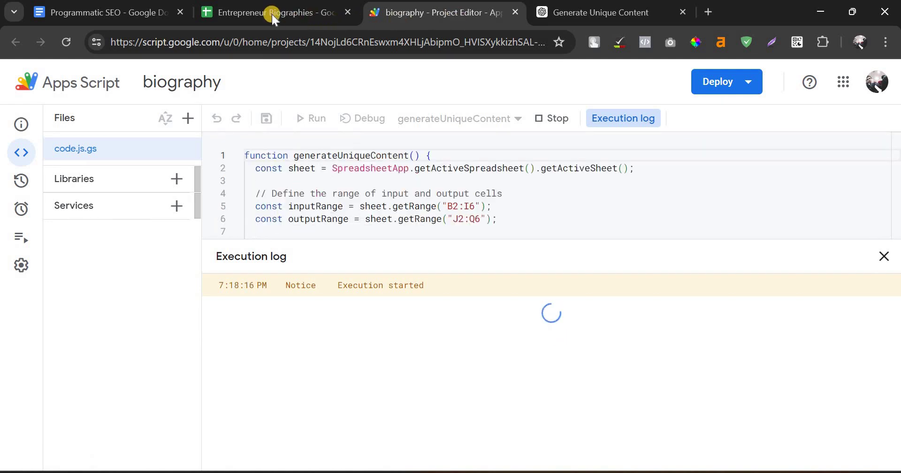
# Step: Review the generated results in the sheet, including the error text in cell J6
pyautogui.click(271, 11)
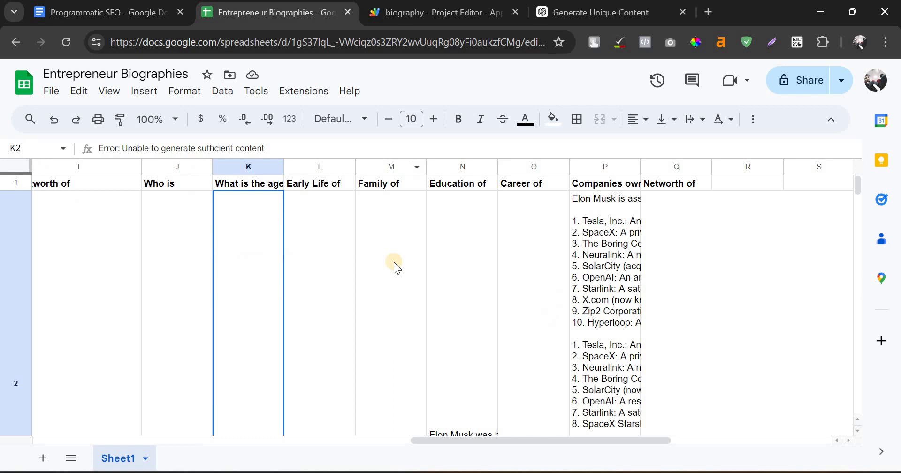
pyautogui.scroll(-10, 395, 262)
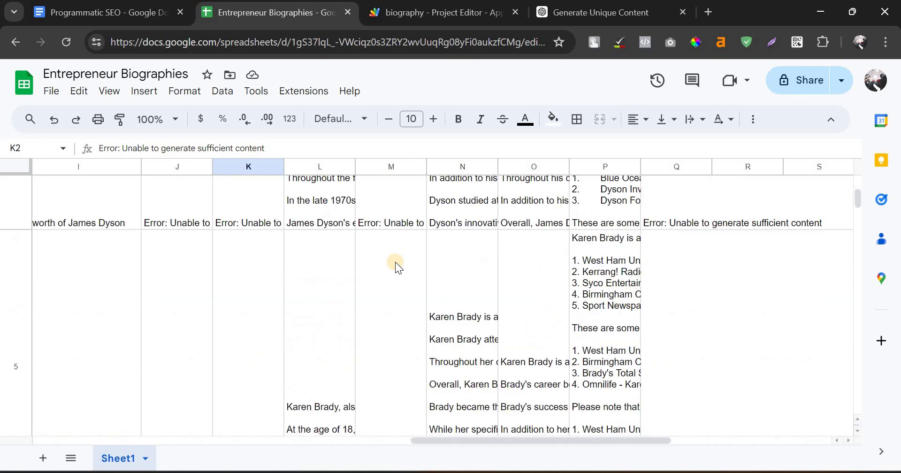
pyautogui.scroll(-6, 396, 262)
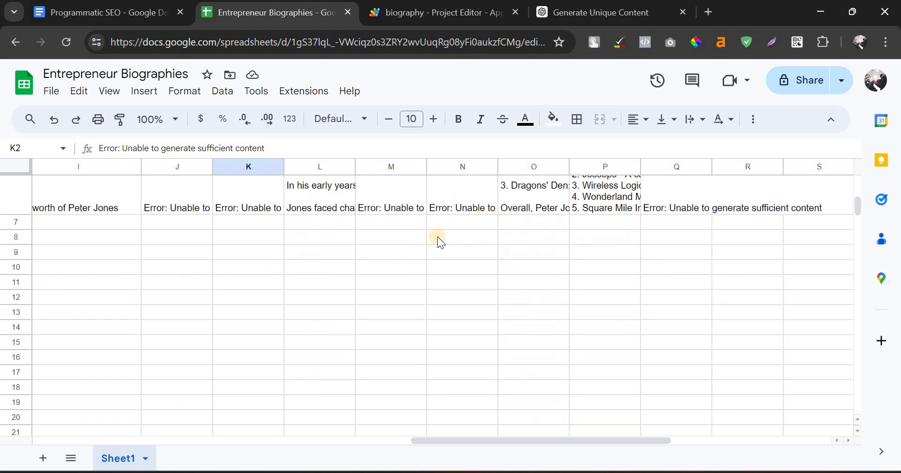
pyautogui.click(165, 194)
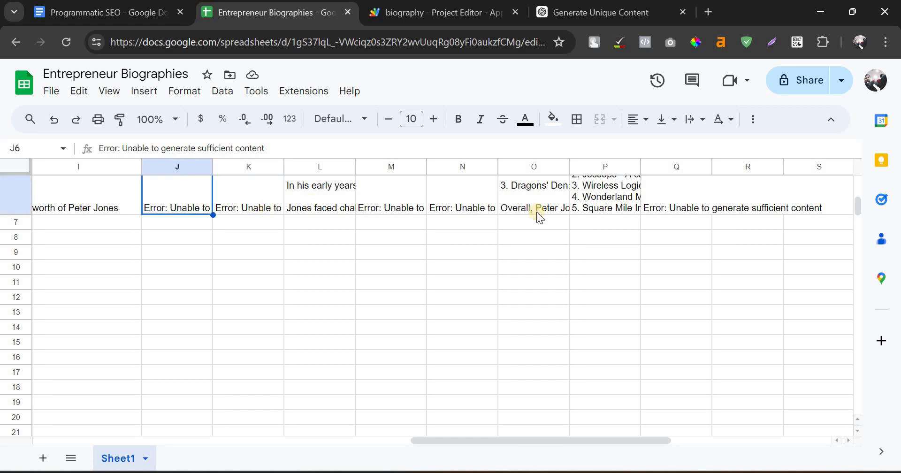
pyautogui.scroll(15, 609, 238)
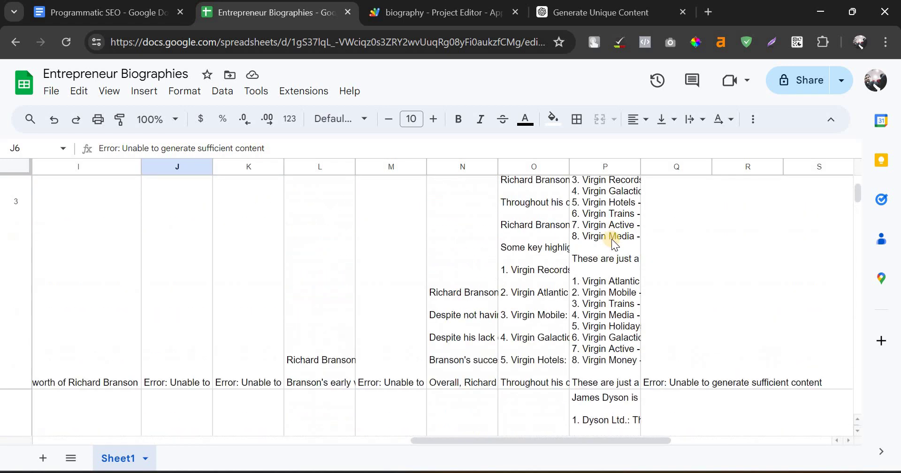
pyautogui.scroll(3, 611, 240)
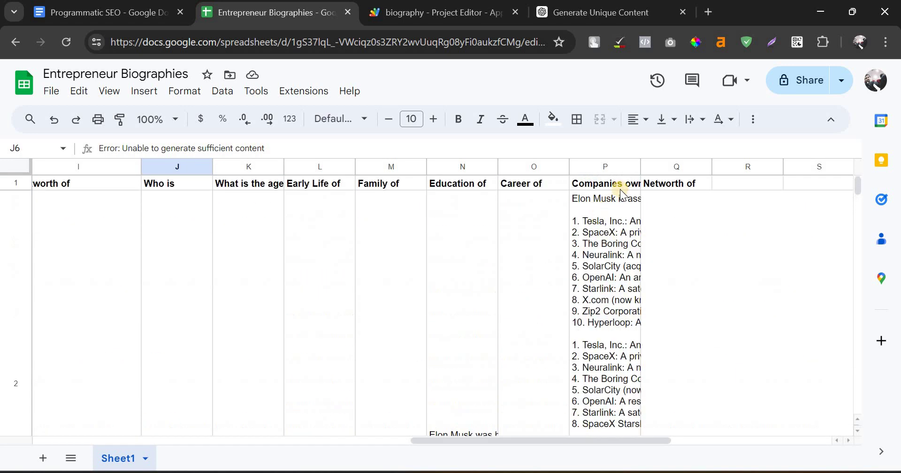
# Step: Auto-fit column P and read Richard Branson's (P3) and Peter Jones's (P6) company lists
pyautogui.doubleClick(641, 167)
pyautogui.moveTo(382, 440); pyautogui.dragTo(475, 441)
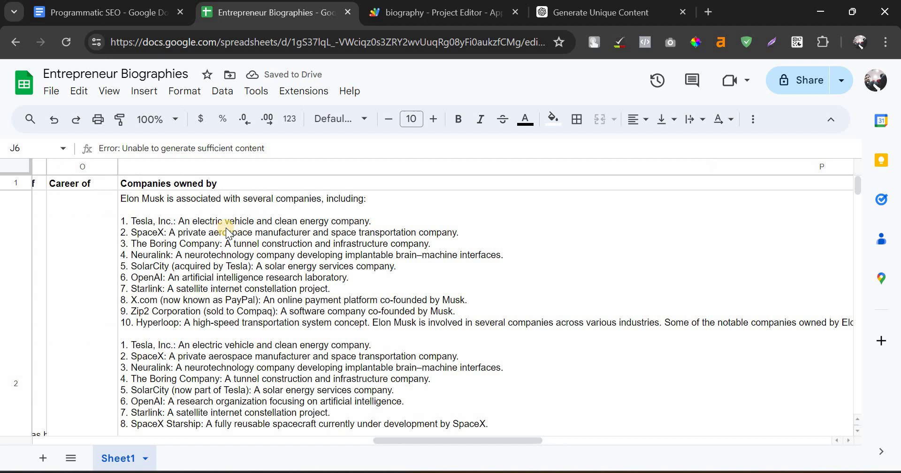
pyautogui.scroll(-5, 281, 234)
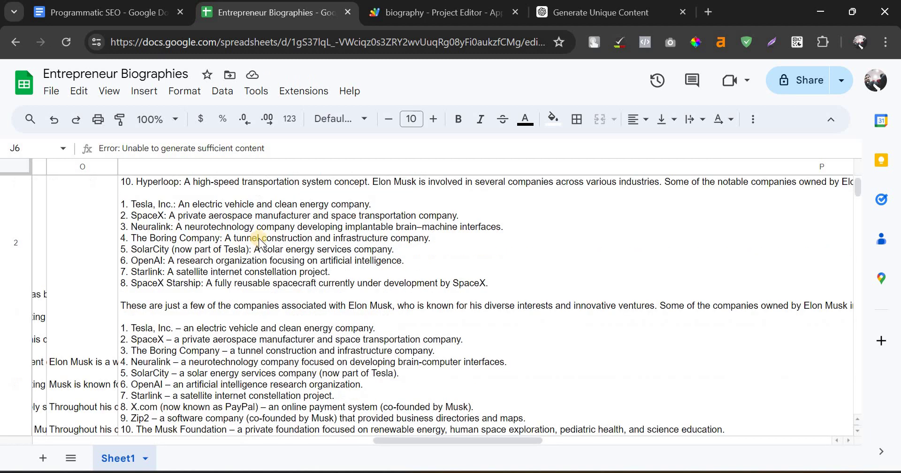
pyautogui.scroll(-3, 263, 235)
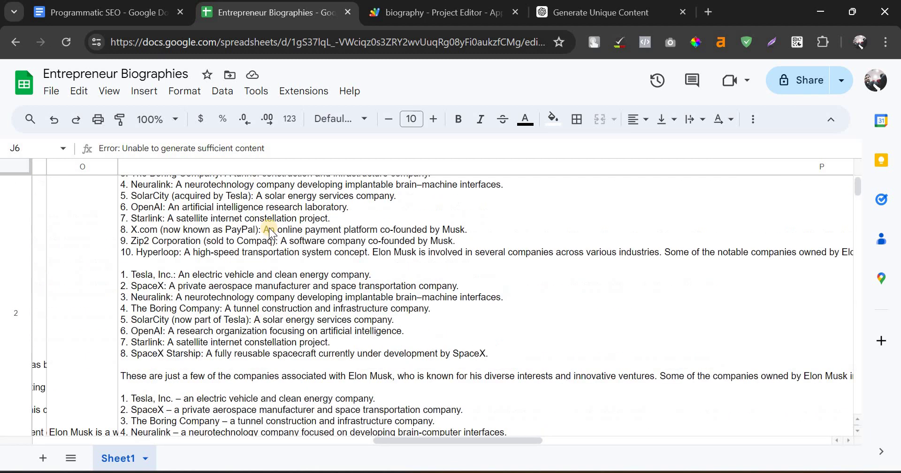
pyautogui.scroll(-2, 161, 245)
pyautogui.click(148, 237)
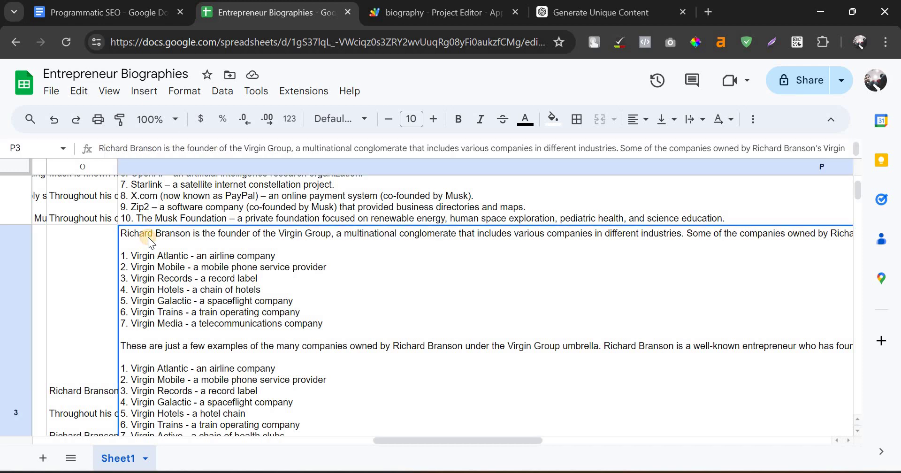
pyautogui.scroll(-3, 235, 300)
pyautogui.scroll(-10, 248, 291)
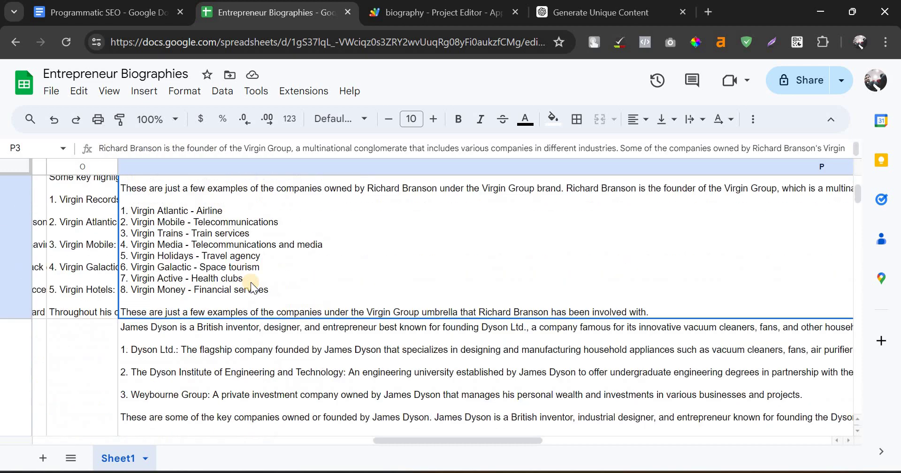
pyautogui.scroll(-10, 252, 281)
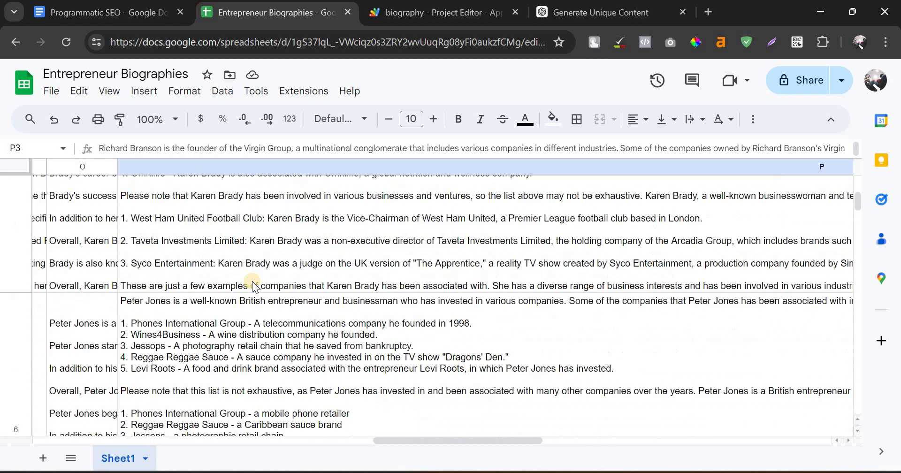
pyautogui.click(252, 280)
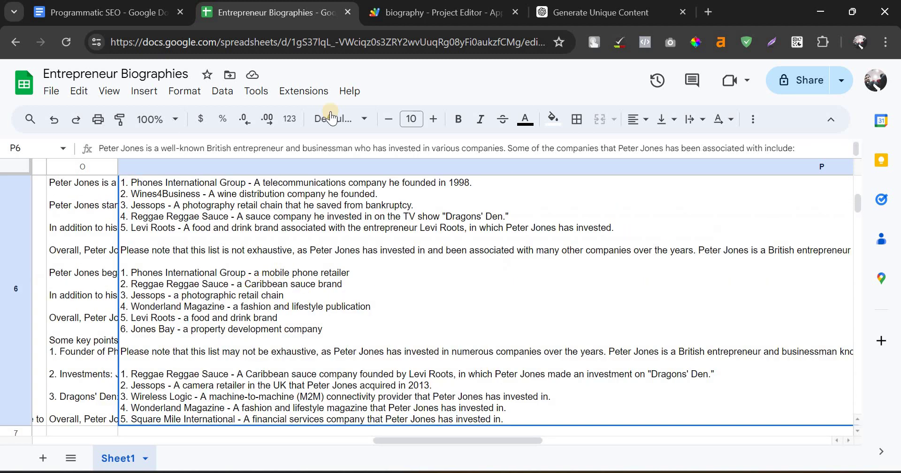
# Step: Check the sheet's generated data, reviewing Elon Musk's company list in P2
pyautogui.click(390, 9)
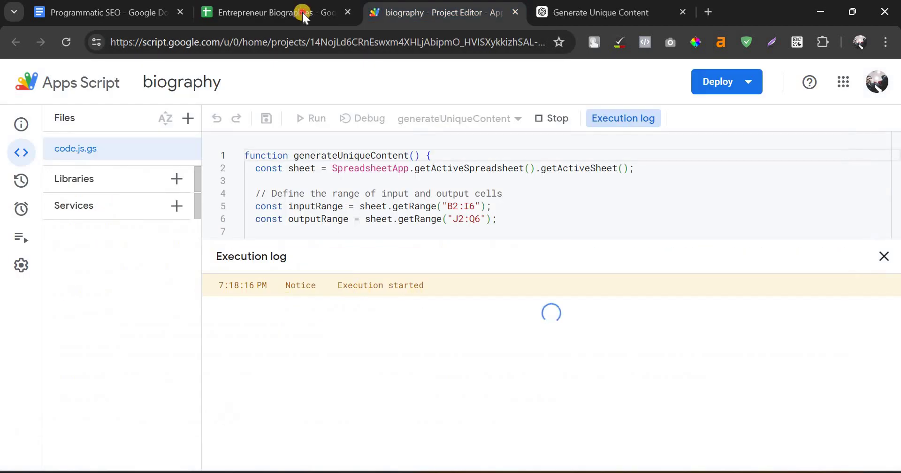
pyautogui.click(301, 12)
pyautogui.moveTo(398, 441); pyautogui.dragTo(45, 448)
pyautogui.scroll(-5, 108, 356)
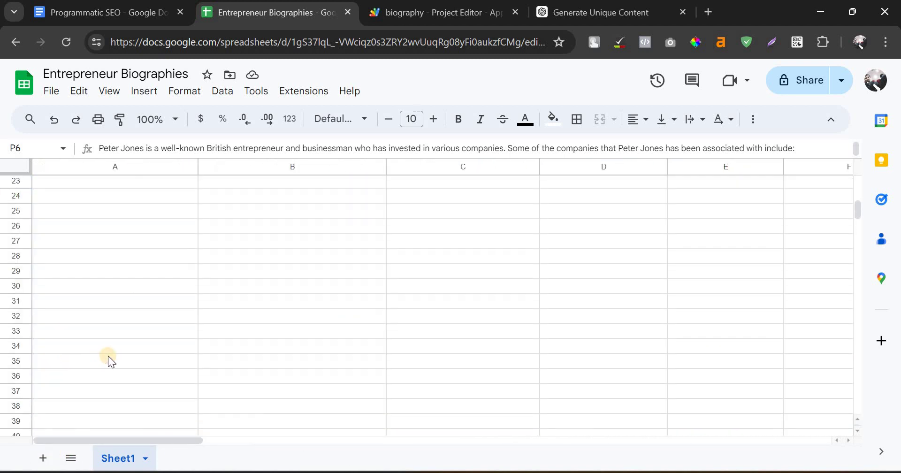
pyautogui.scroll(6, 108, 356)
pyautogui.moveTo(277, 444); pyautogui.dragTo(451, 443)
pyautogui.scroll(10, 310, 363)
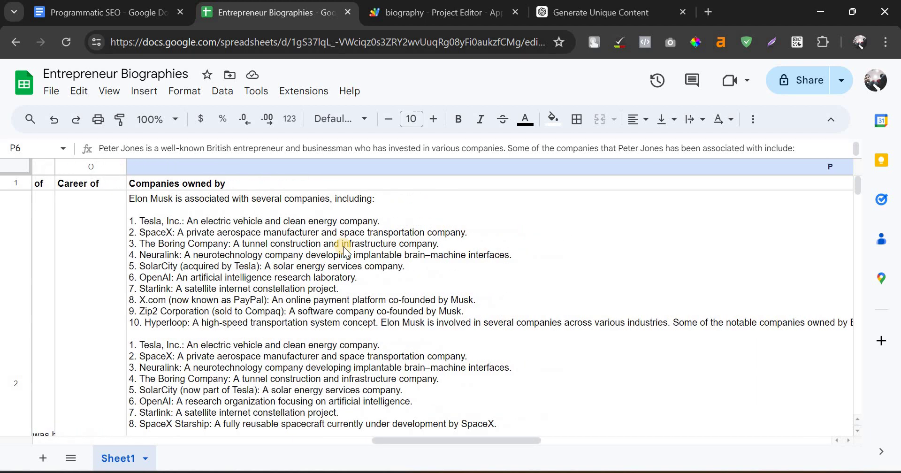
pyautogui.click(344, 251)
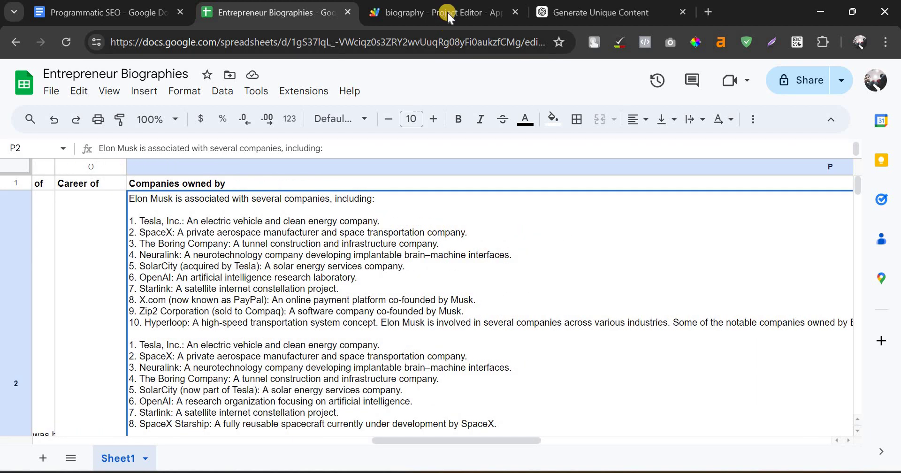
# Step: Return to the generateUniqueContent execution log to confirm the run has started
pyautogui.moveTo(447, 12)
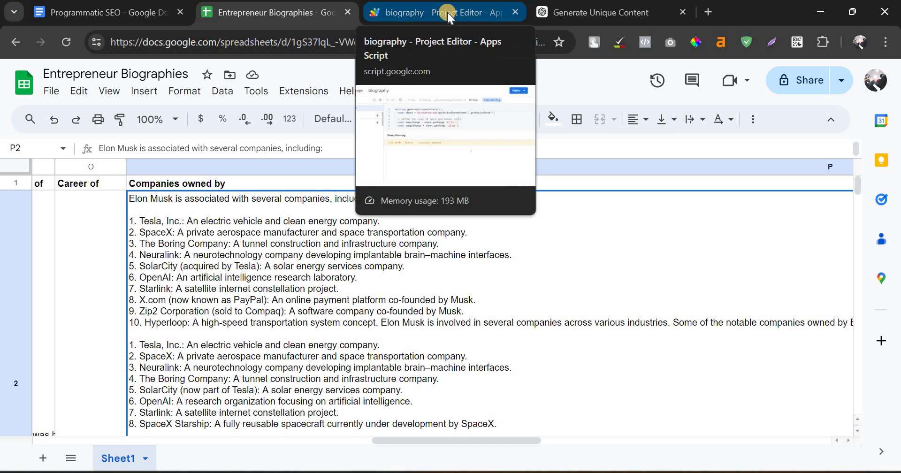
pyautogui.click(447, 12)
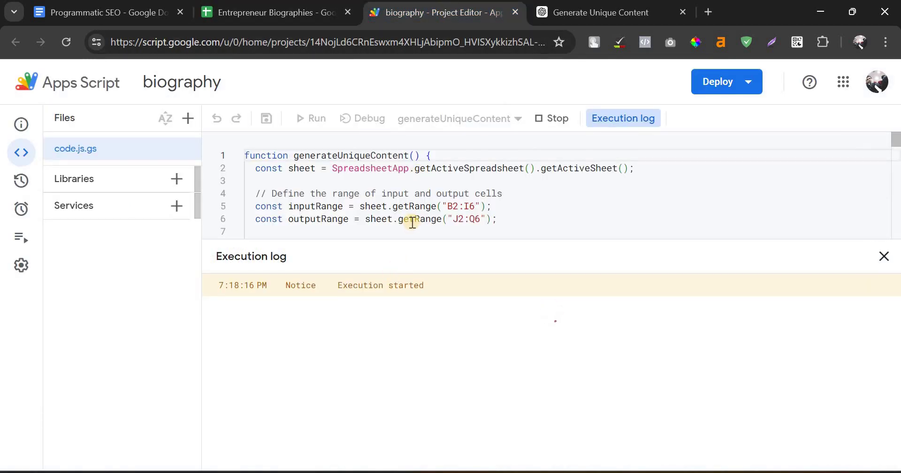
pyautogui.click(289, 17)
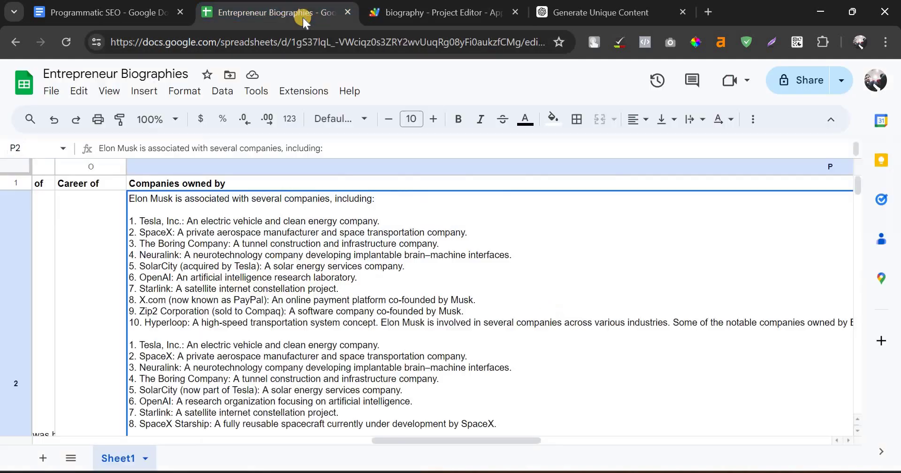
pyautogui.click(427, 19)
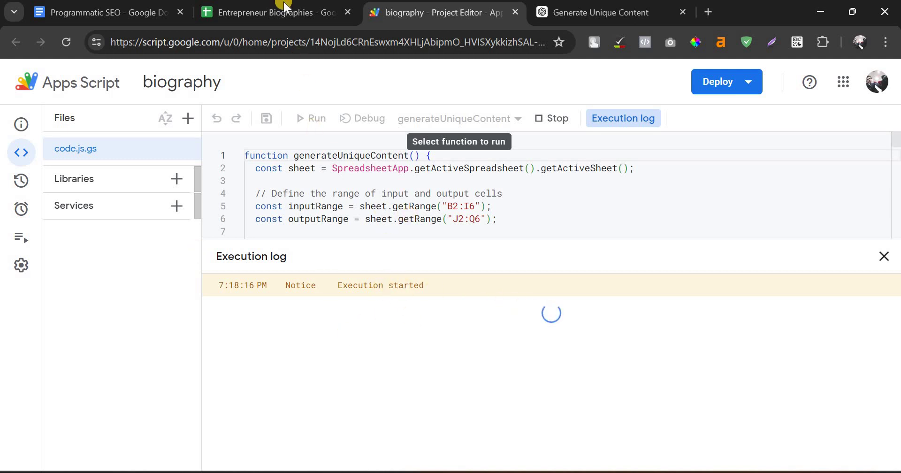
# Step: Review James Dyson's companies in P4 and widen column O for the career text
pyautogui.click(234, 11)
pyautogui.scroll(-10, 429, 253)
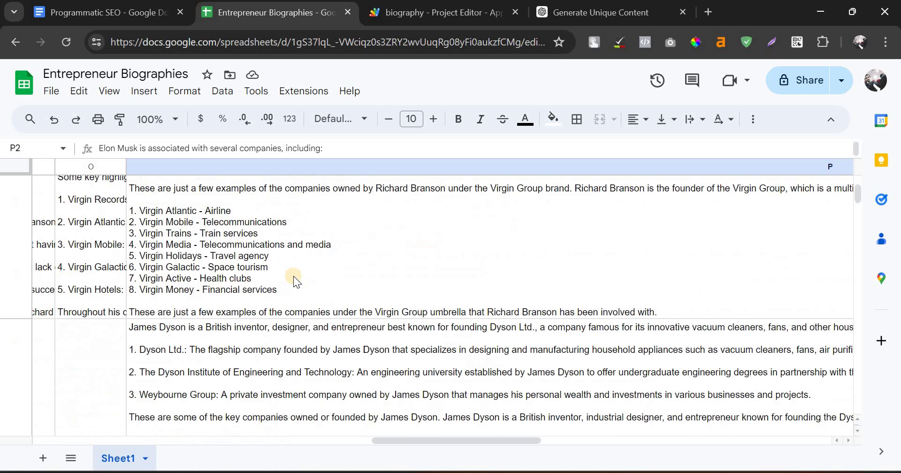
pyautogui.click(289, 277)
pyautogui.scroll(-10, 289, 277)
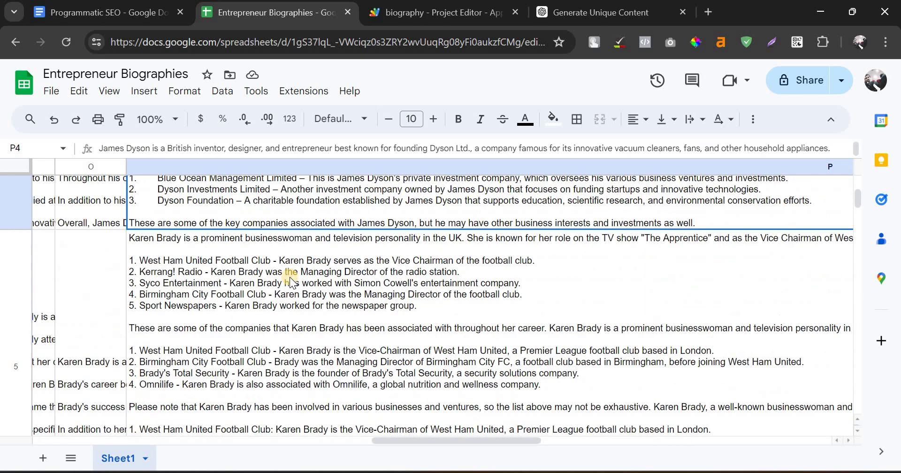
pyautogui.scroll(15, 257, 305)
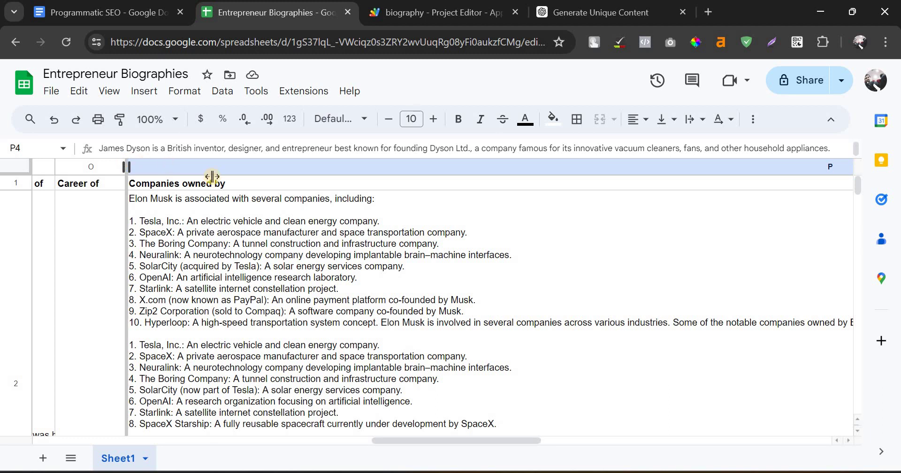
pyautogui.scroll(-3, 257, 261)
pyautogui.scroll(2, 234, 281)
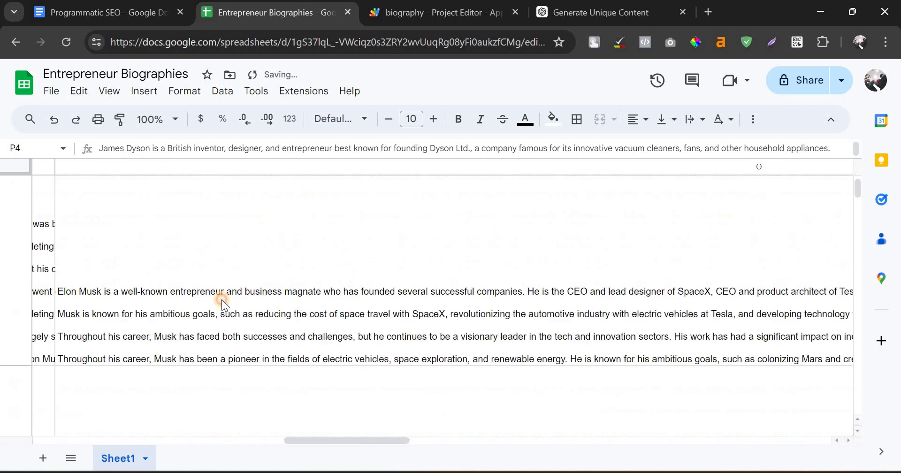
pyautogui.click(221, 299)
pyautogui.scroll(5, 141, 235)
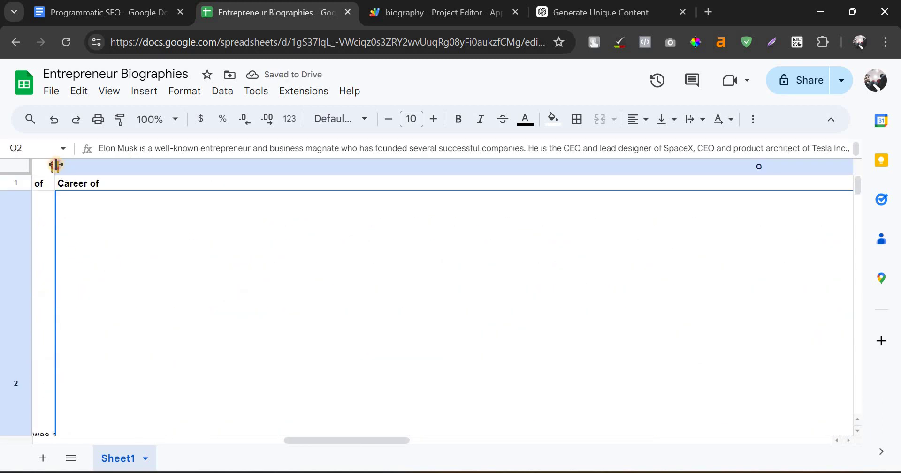
# Step: Auto-fit column N for the education text and check the error in cell M4
pyautogui.doubleClick(56, 165)
pyautogui.scroll(-1, 367, 378)
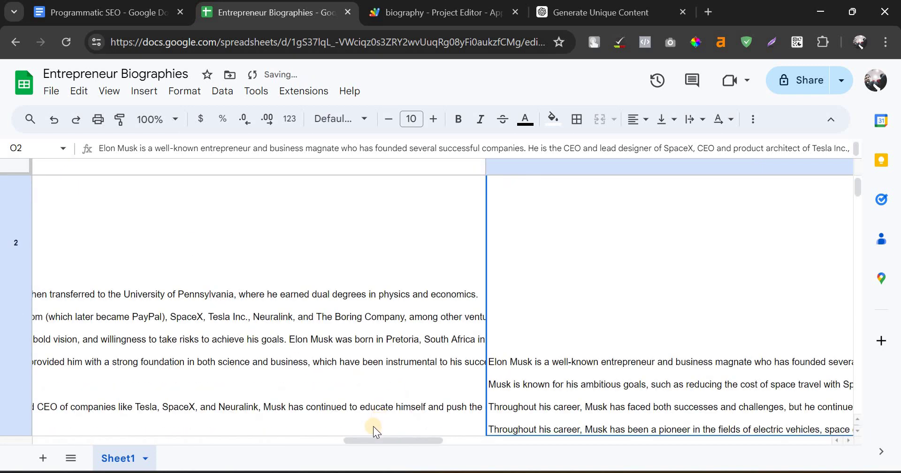
pyautogui.moveTo(346, 443); pyautogui.dragTo(216, 447)
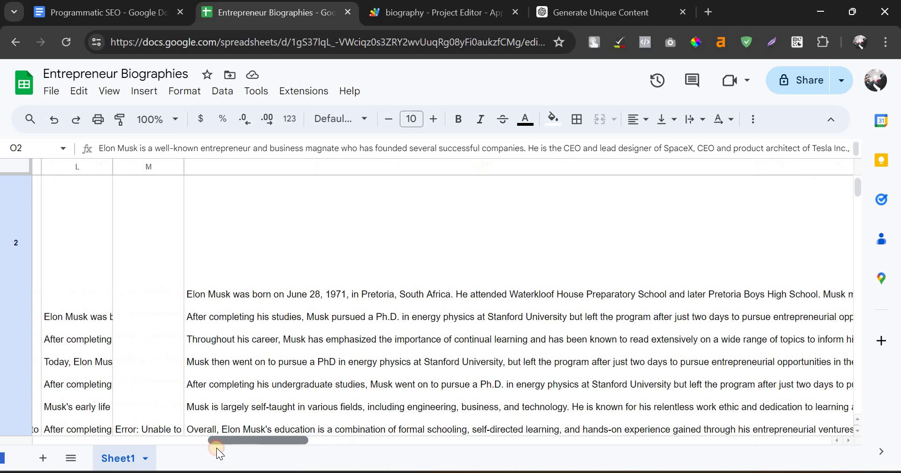
pyautogui.hscroll(3, 243, 386)
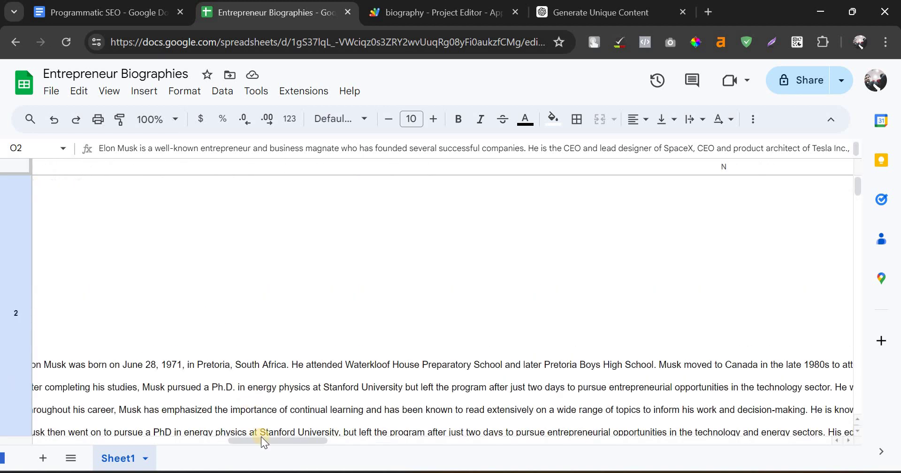
pyautogui.moveTo(266, 441); pyautogui.dragTo(215, 446)
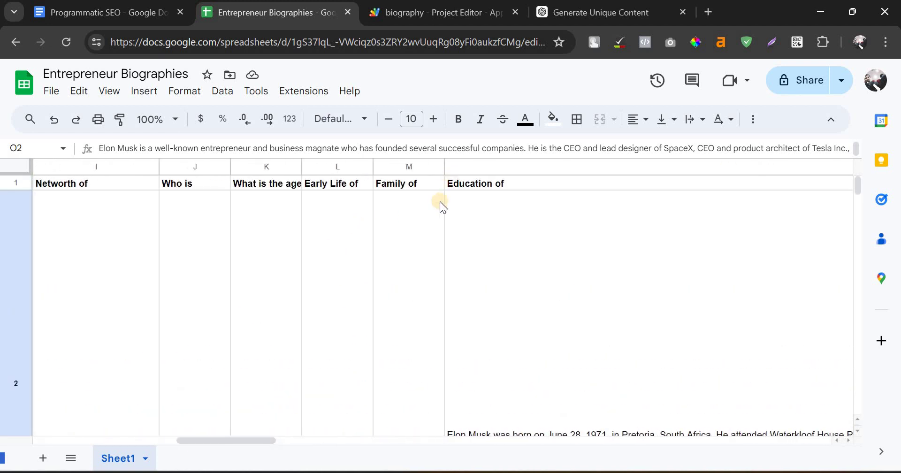
pyautogui.scroll(-2, 439, 189)
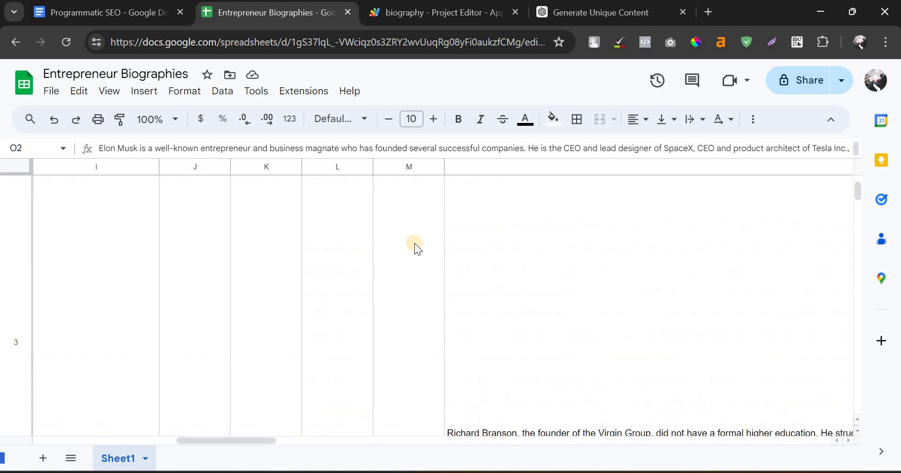
pyautogui.scroll(-3, 405, 295)
pyautogui.click(405, 295)
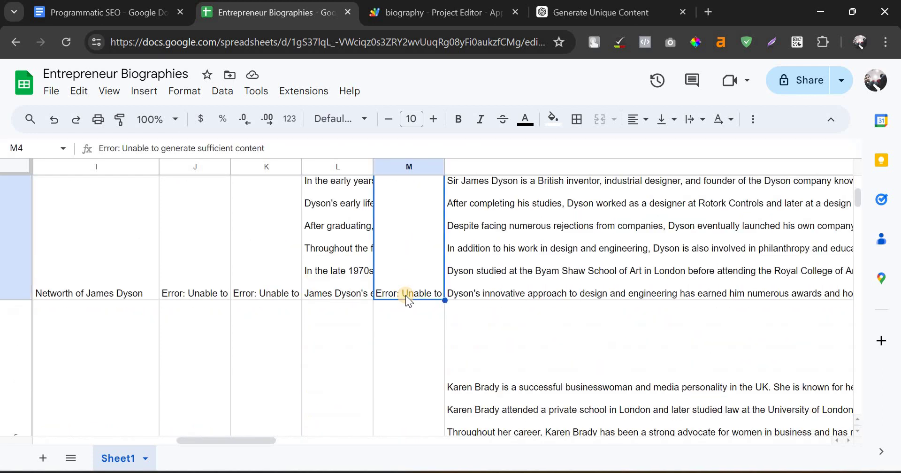
pyautogui.scroll(-2, 405, 294)
pyautogui.scroll(8, 405, 295)
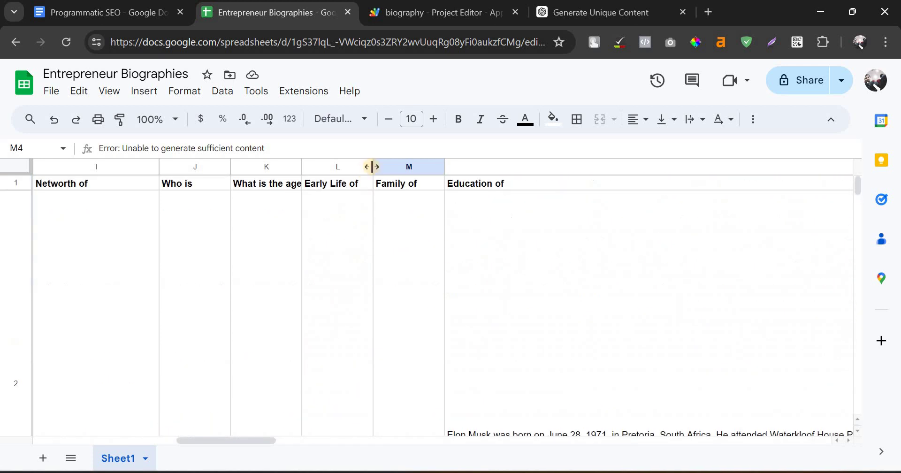
# Step: Auto-fit column L and read Elon Musk's early-life text in L2 and the J2 error
pyautogui.doubleClick(372, 166)
pyautogui.scroll(-1, 408, 256)
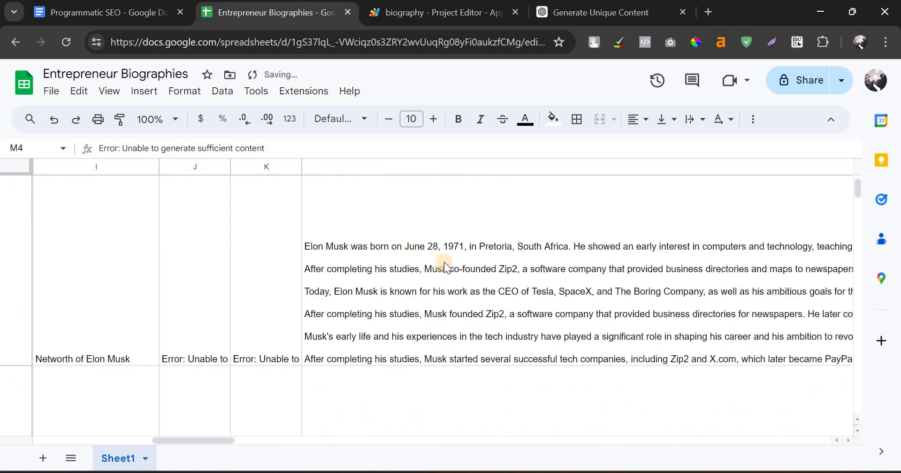
pyautogui.click(441, 268)
pyautogui.scroll(1, 323, 216)
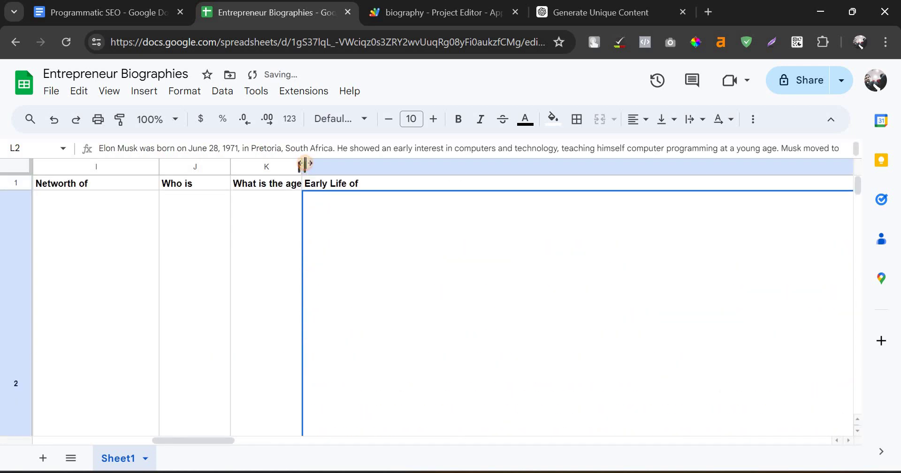
pyautogui.scroll(-1, 286, 277)
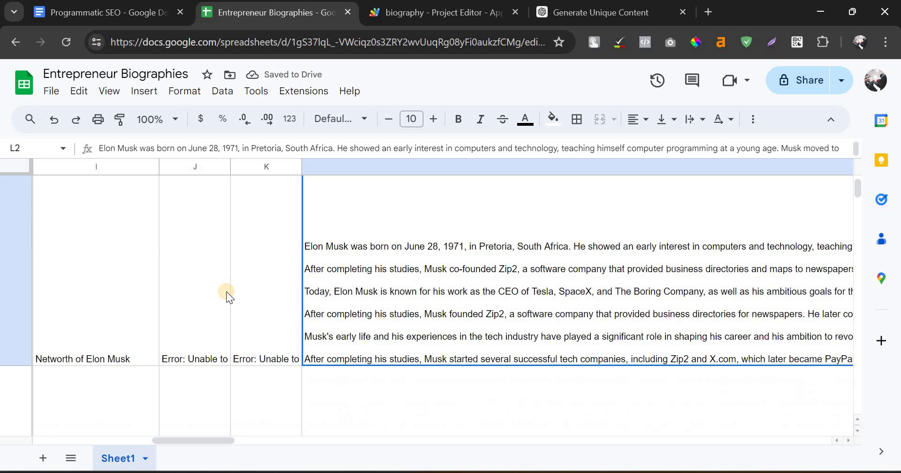
pyautogui.press('Left')
pyautogui.click(189, 229)
pyautogui.scroll(-1, 190, 229)
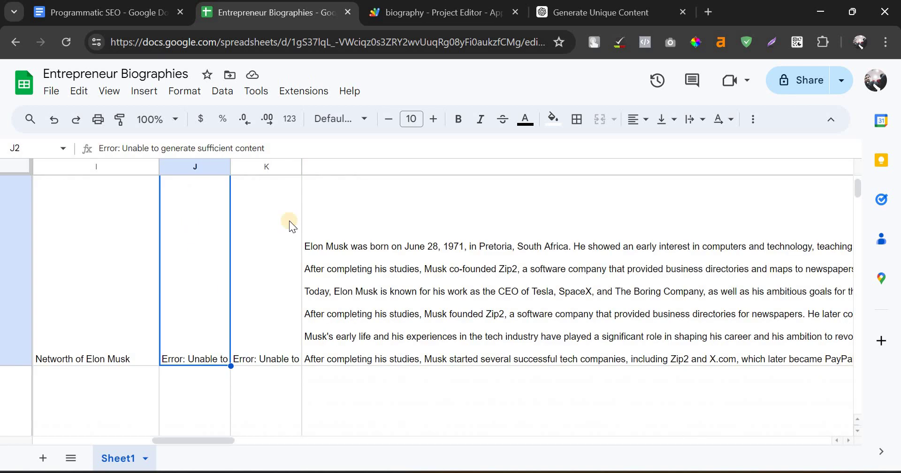
pyautogui.scroll(1, 379, 424)
pyautogui.scroll(-1, 337, 390)
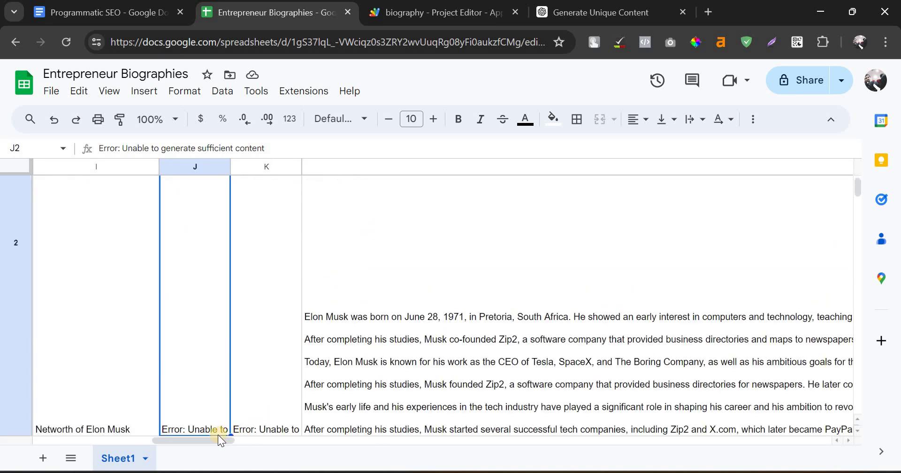
# Step: Read Elon Musk's career text in O2 and check the running script's execution log
pyautogui.moveTo(217, 440); pyautogui.dragTo(286, 443)
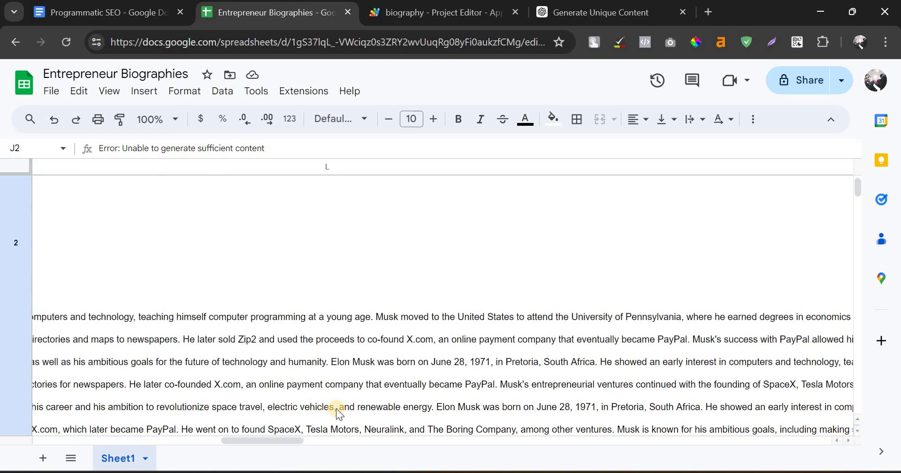
pyautogui.scroll(-6, 373, 387)
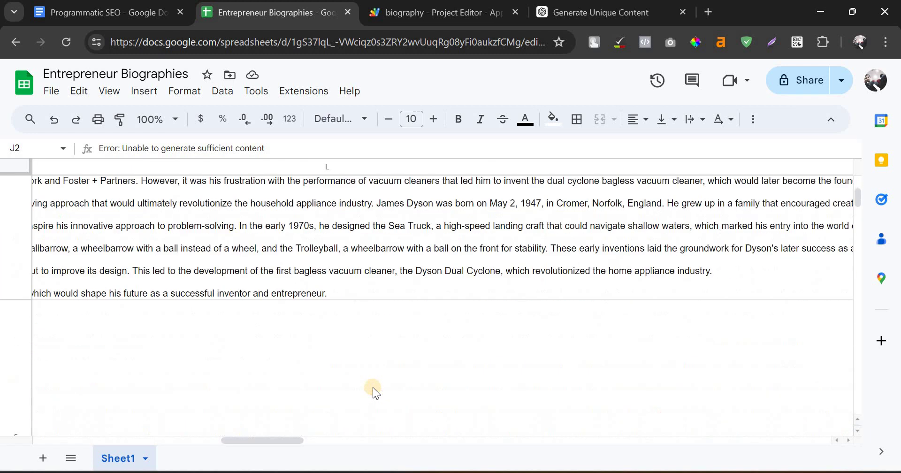
pyautogui.scroll(10, 373, 387)
pyautogui.moveTo(287, 441); pyautogui.dragTo(505, 437)
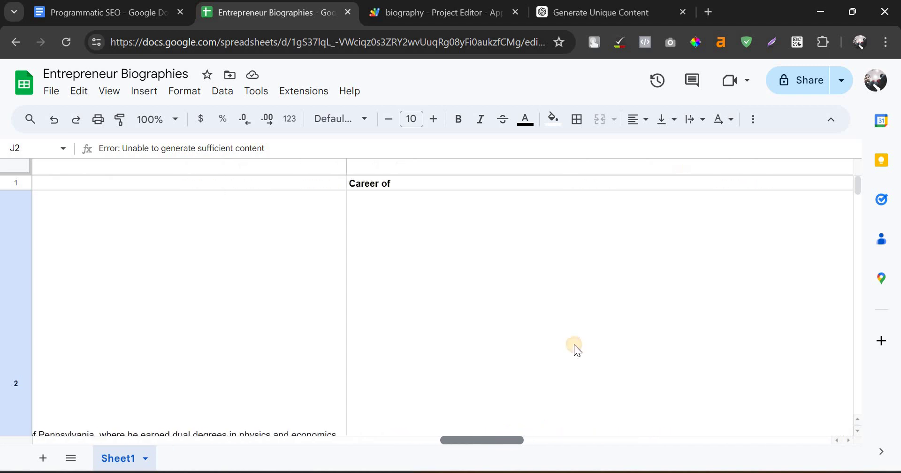
pyautogui.click(550, 343)
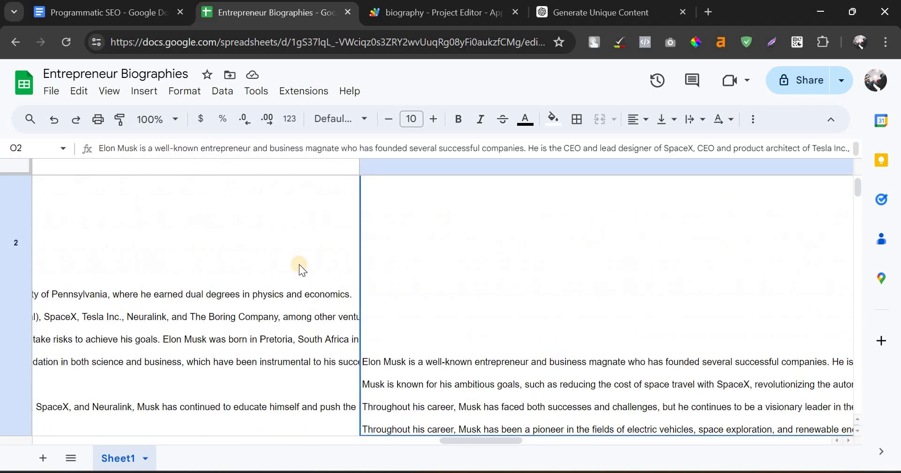
pyautogui.click(452, 12)
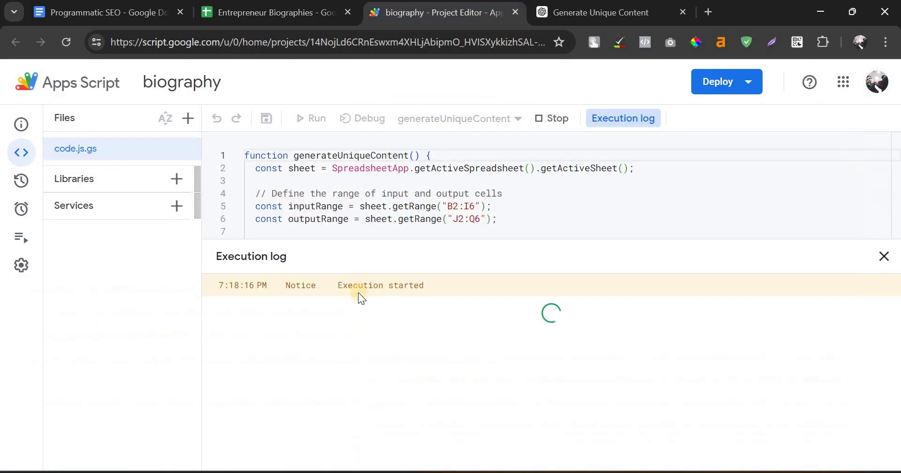
pyautogui.click(301, 15)
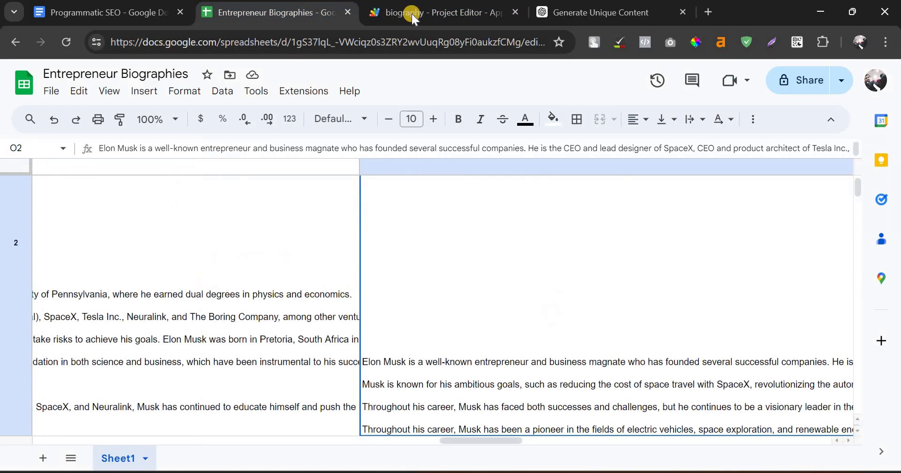
# Step: Bold outline items 3 and 4 in the Programmatic SEO document
pyautogui.click(114, 7)
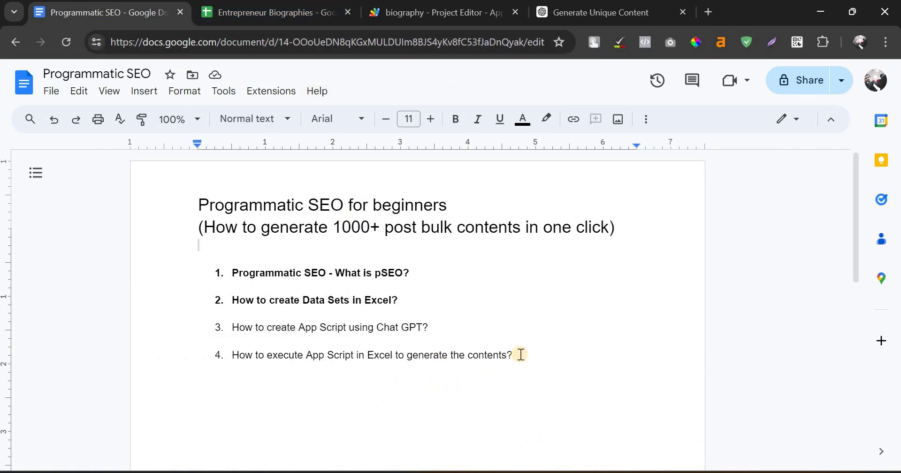
pyautogui.moveTo(267, 333); pyautogui.dragTo(231, 324)
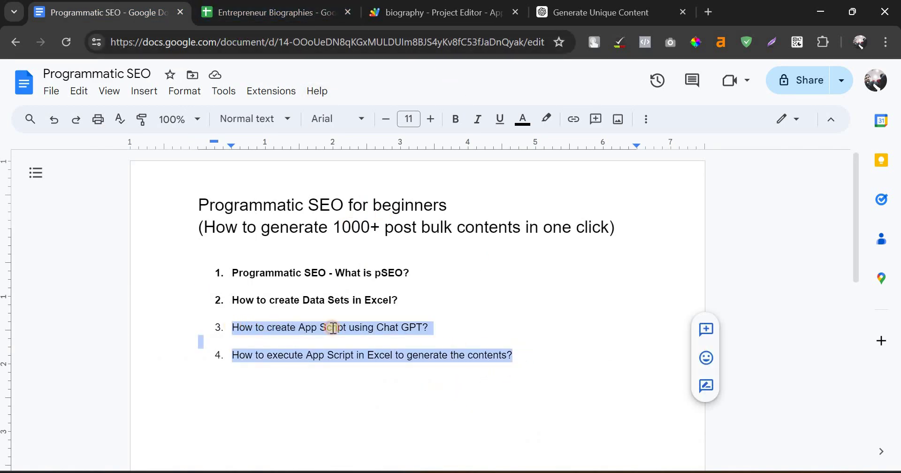
pyautogui.hotkey('ctrl', 'b')
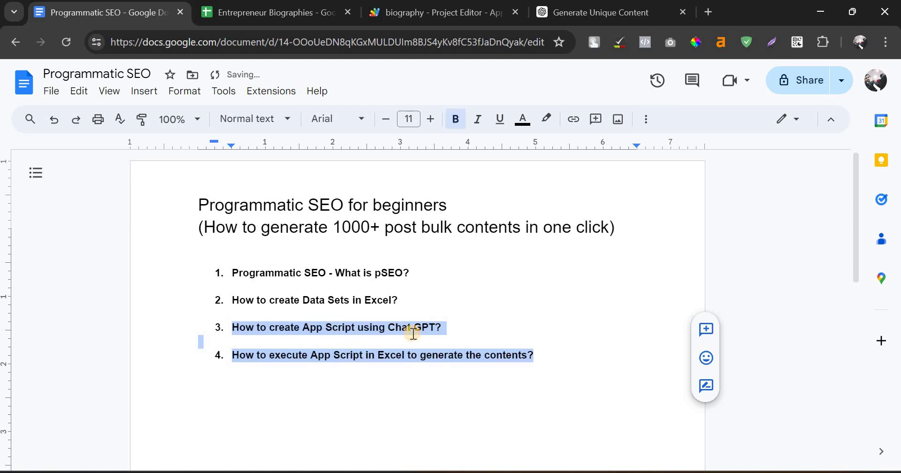
pyautogui.click(340, 349)
pyautogui.doubleClick(429, 325)
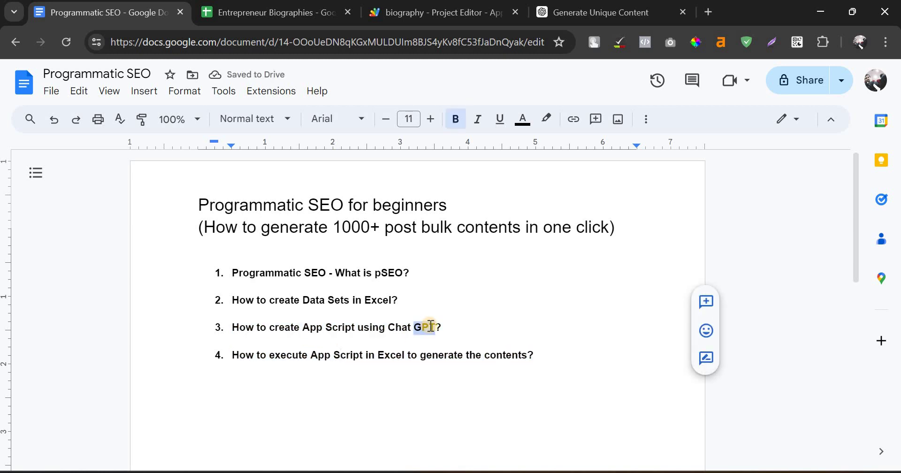
pyautogui.hotkey('ctrl', 'End')
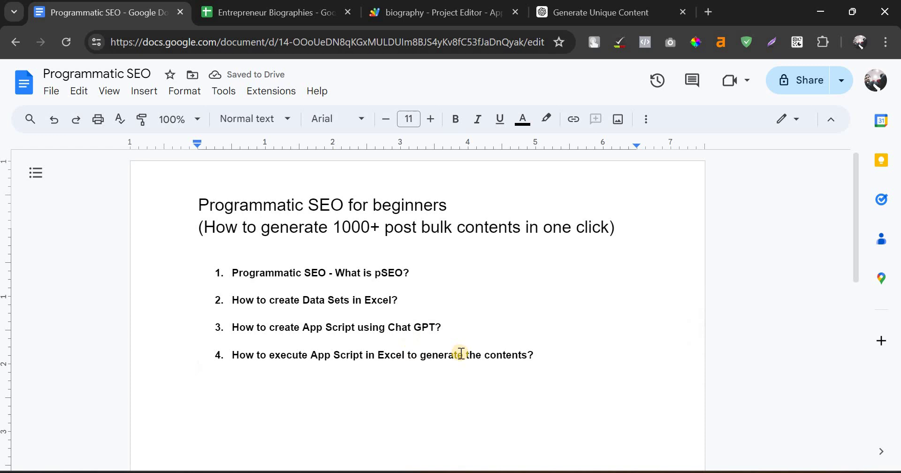
pyautogui.tripleClick(336, 355)
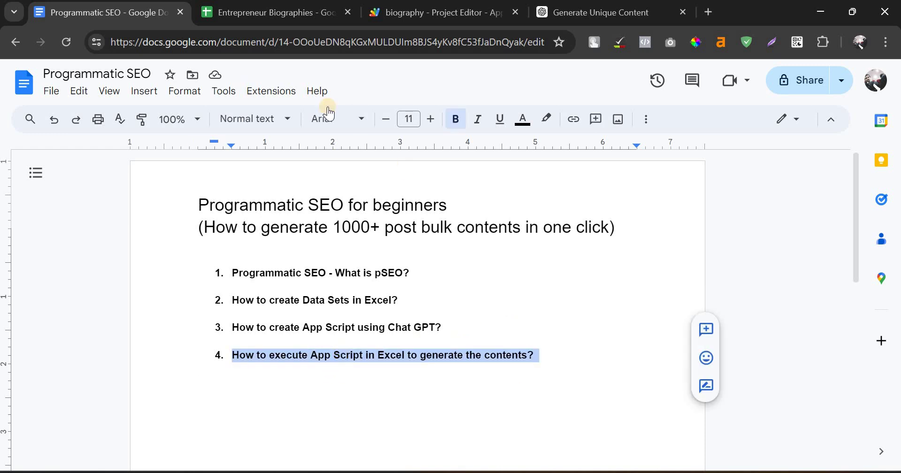
pyautogui.click(337, 349)
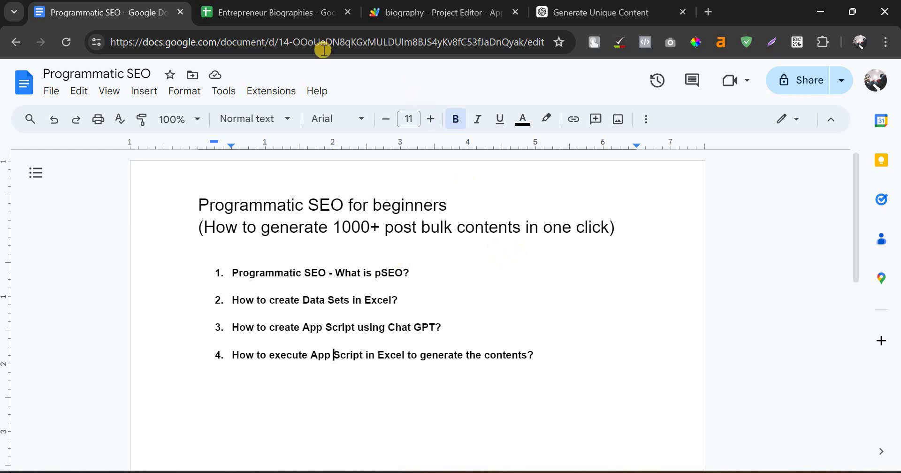
# Step: Glance at the spreadsheet and the ChatGPT conversation, then come back to the document
pyautogui.hotkey('ctrl', 'Tab')
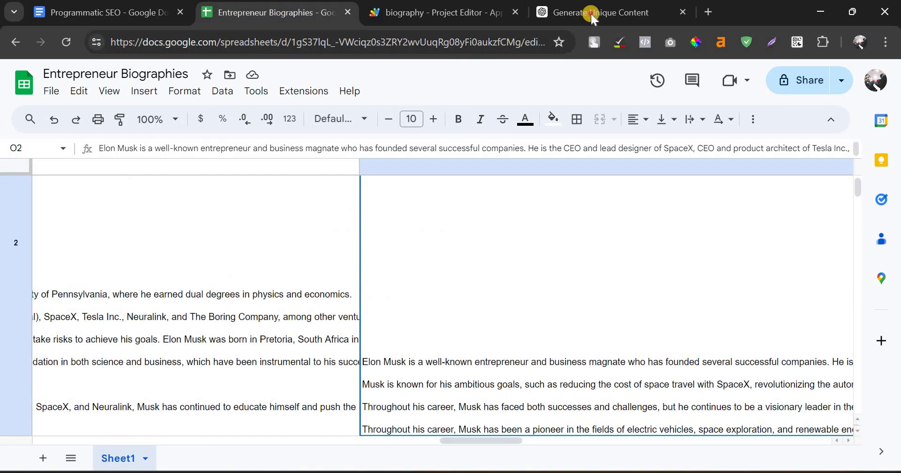
pyautogui.click(590, 13)
pyautogui.click(273, 10)
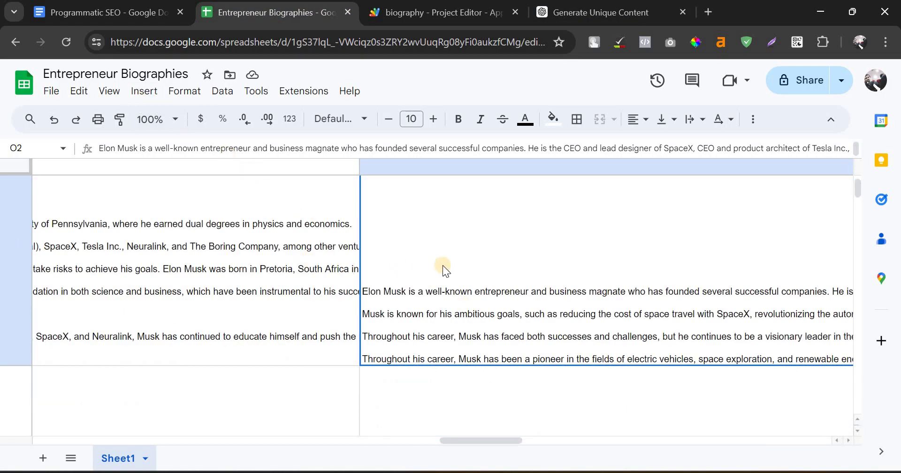
pyautogui.click(134, 14)
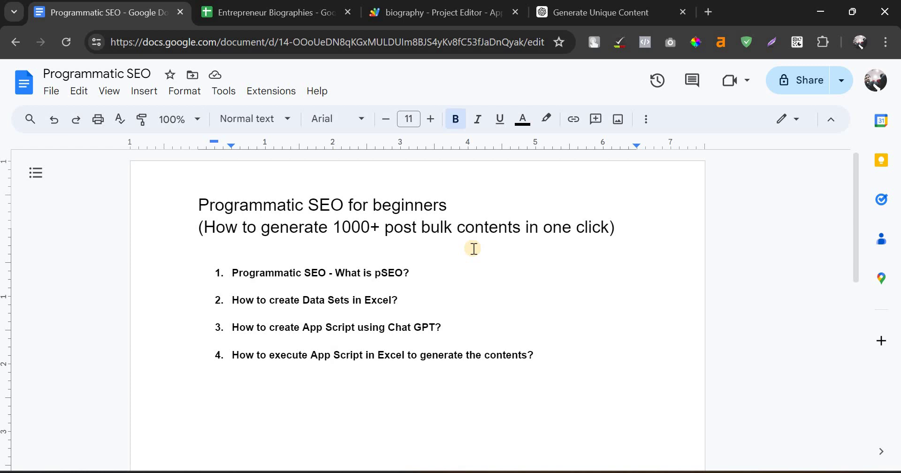
# Step: Add item 5 'How to import these generated content as posts in WordPress? (next video)'
pyautogui.click(545, 354)
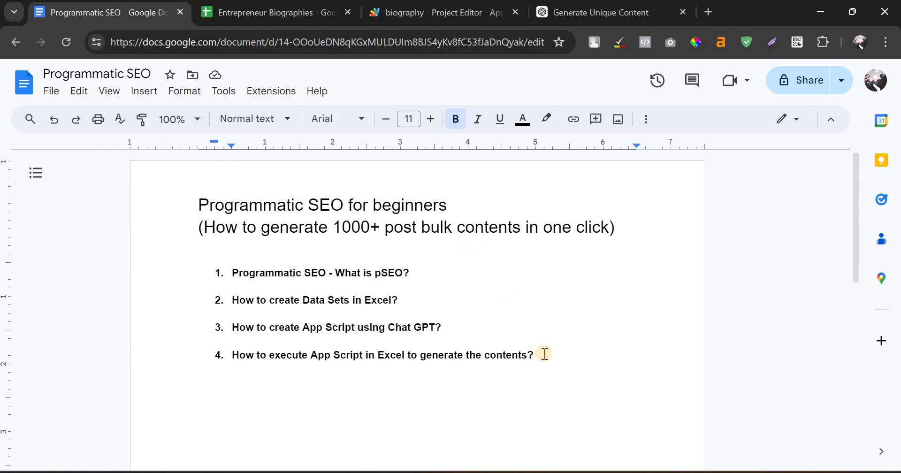
pyautogui.press('Return')
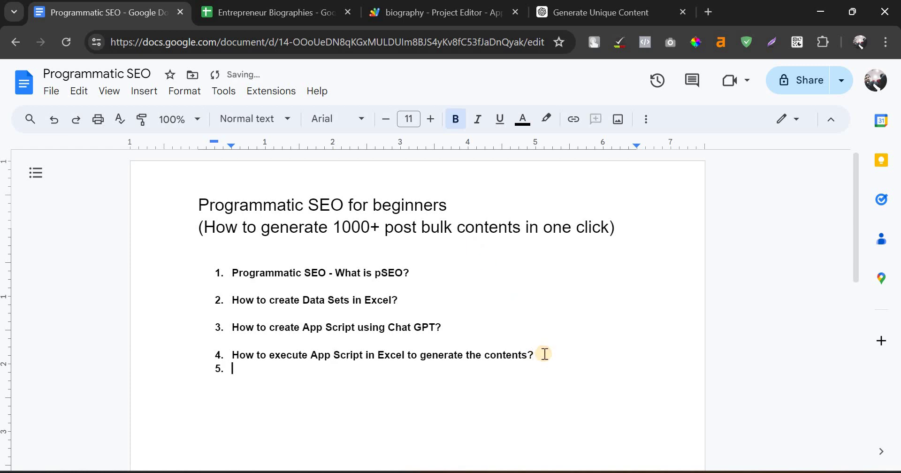
pyautogui.write('HHow to ')
pyautogui.write('com')
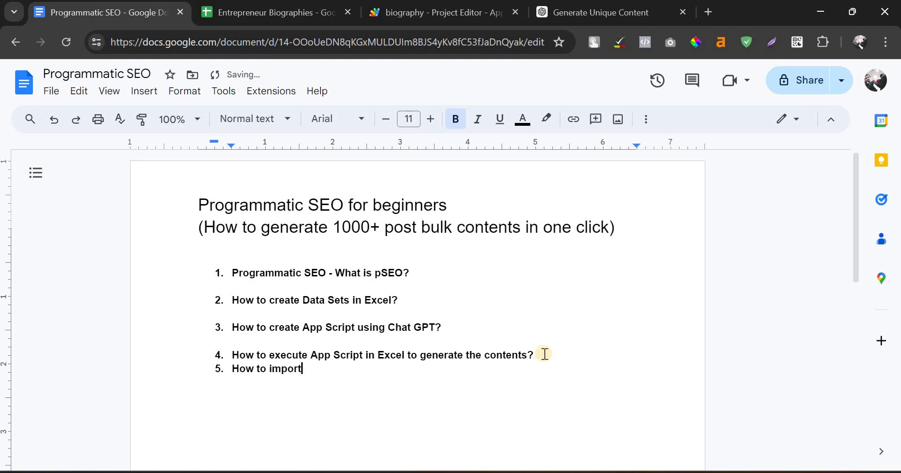
pyautogui.write('enerated content as posts in WordPress? (')
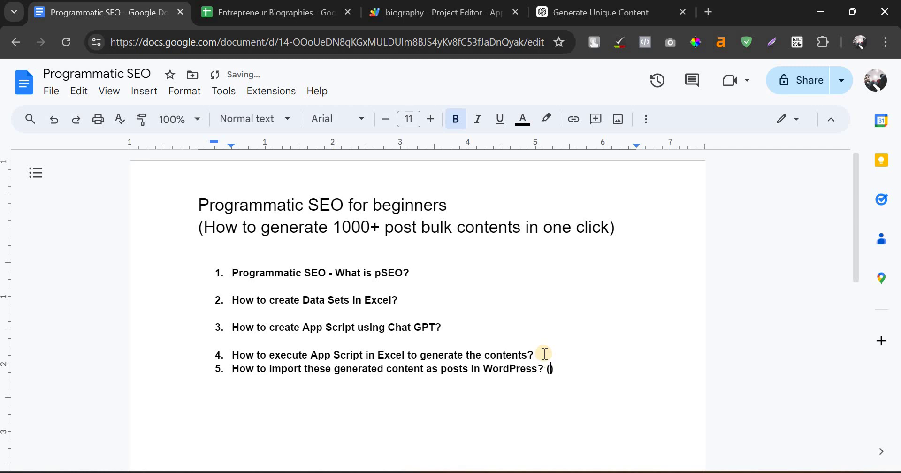
pyautogui.write('next video')
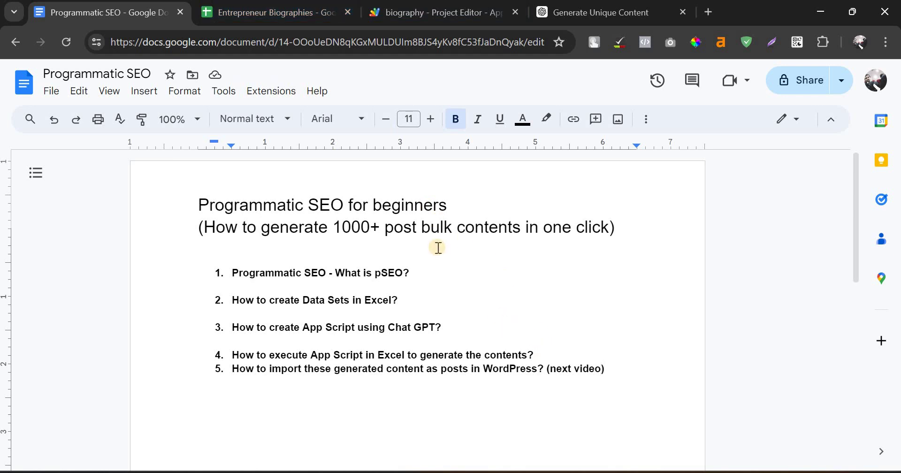
pyautogui.click(540, 351)
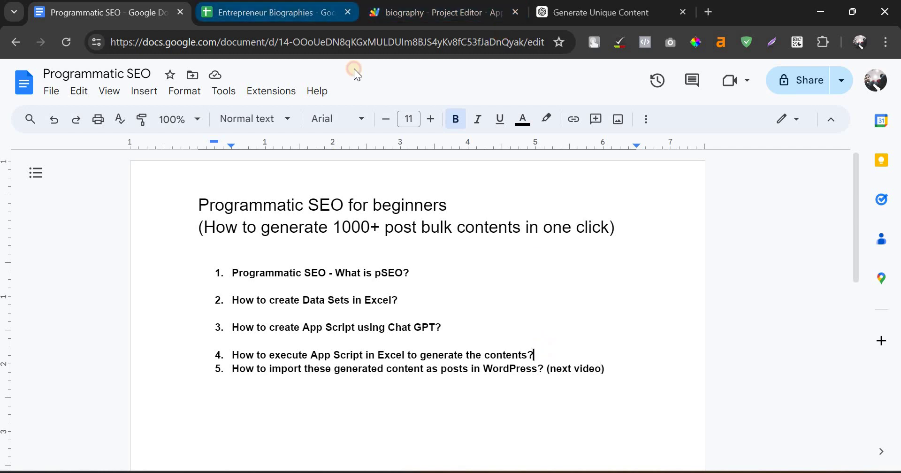
# Step: Check the ChatGPT conversation, ending on the spreadsheet with Elon Musk's career text in O2
pyautogui.click(281, 12)
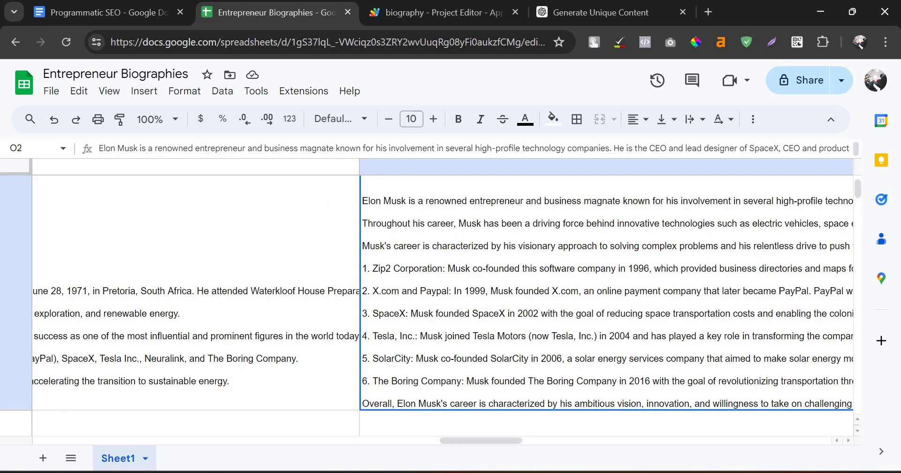
pyautogui.click(87, 10)
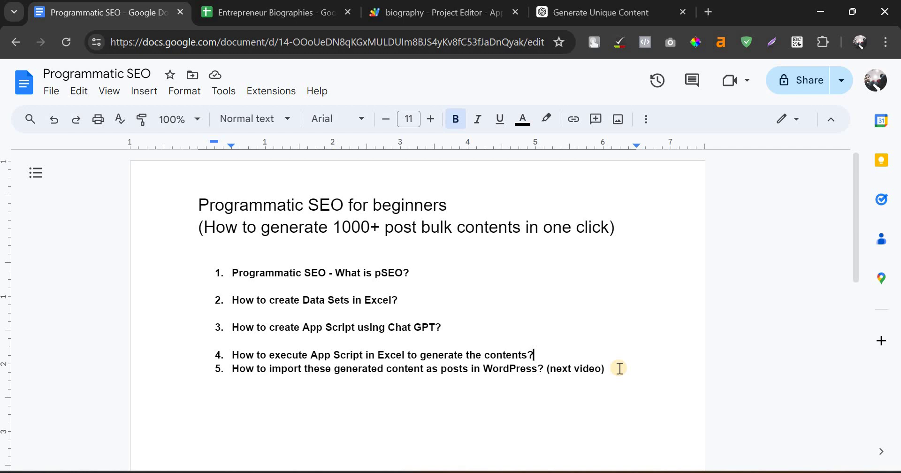
pyautogui.click(285, 12)
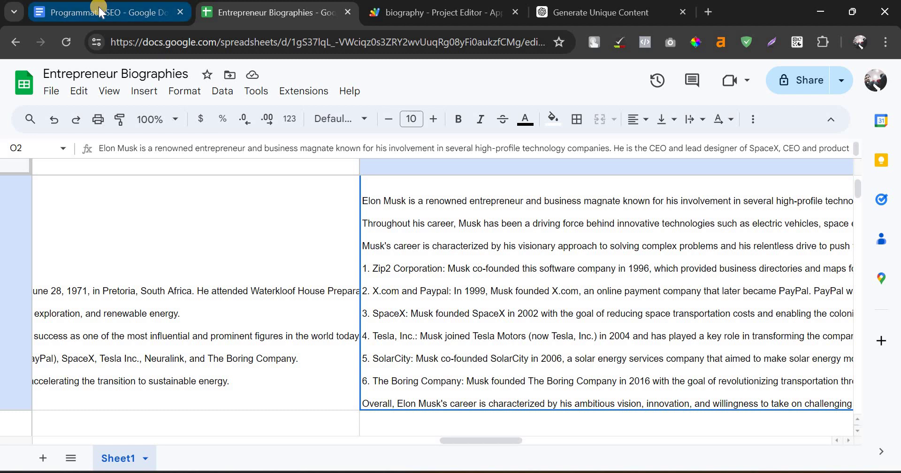
pyautogui.click(606, 10)
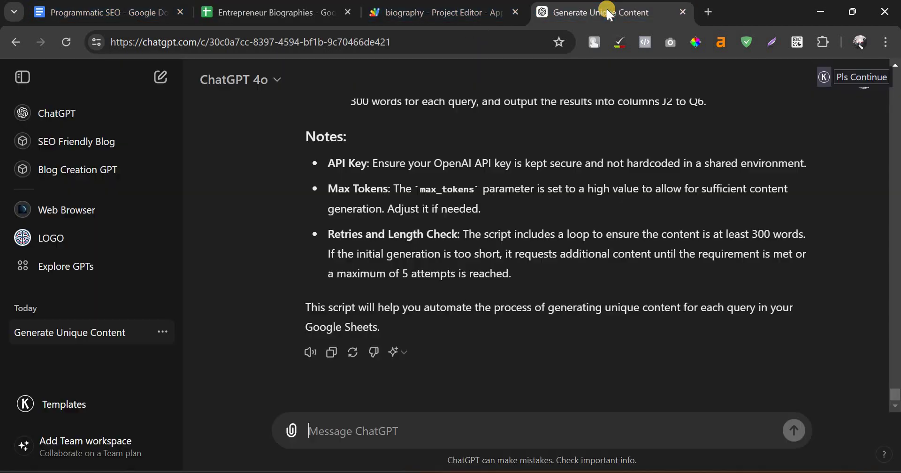
pyautogui.scroll(10, 550, 175)
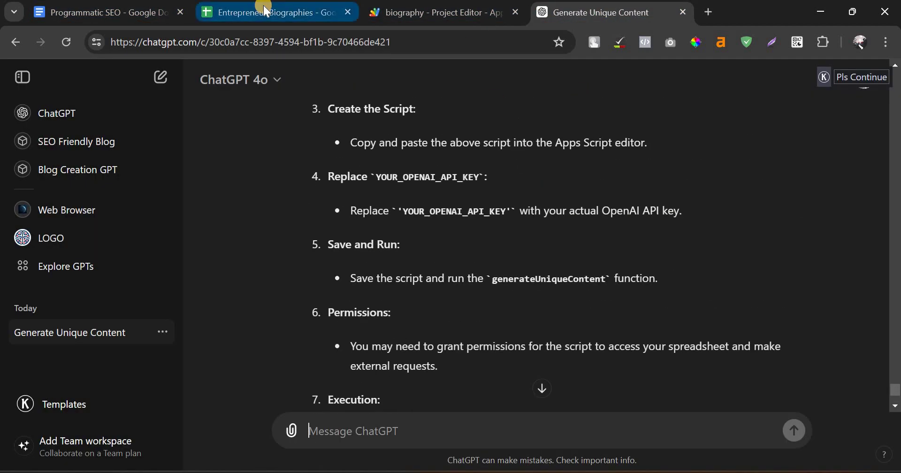
pyautogui.click(260, 10)
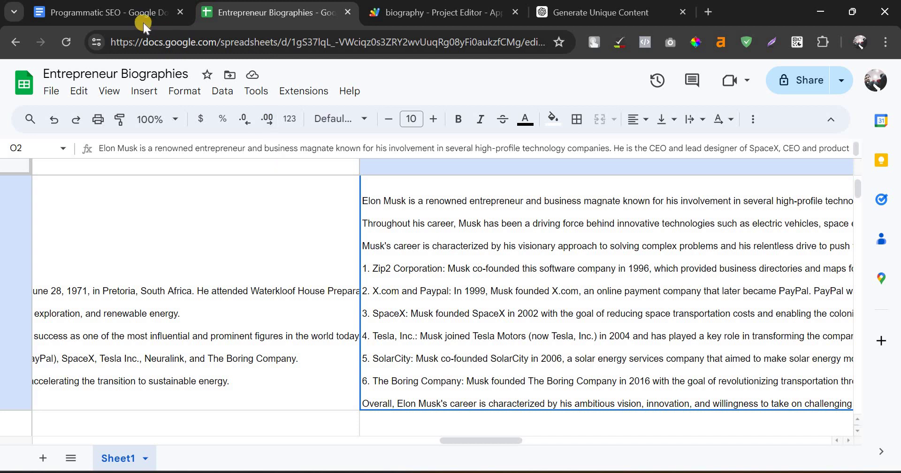
# Step: Switch back to the Programmatic SEO document showing its five-item outline
pyautogui.click(133, 8)
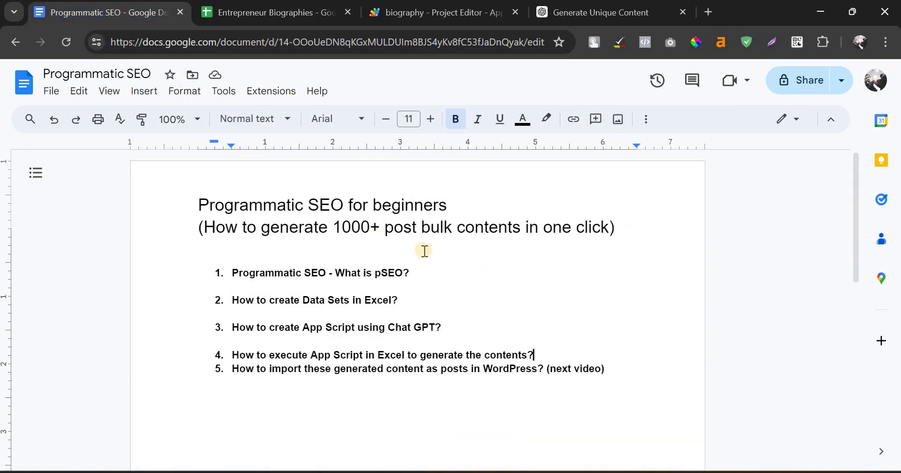